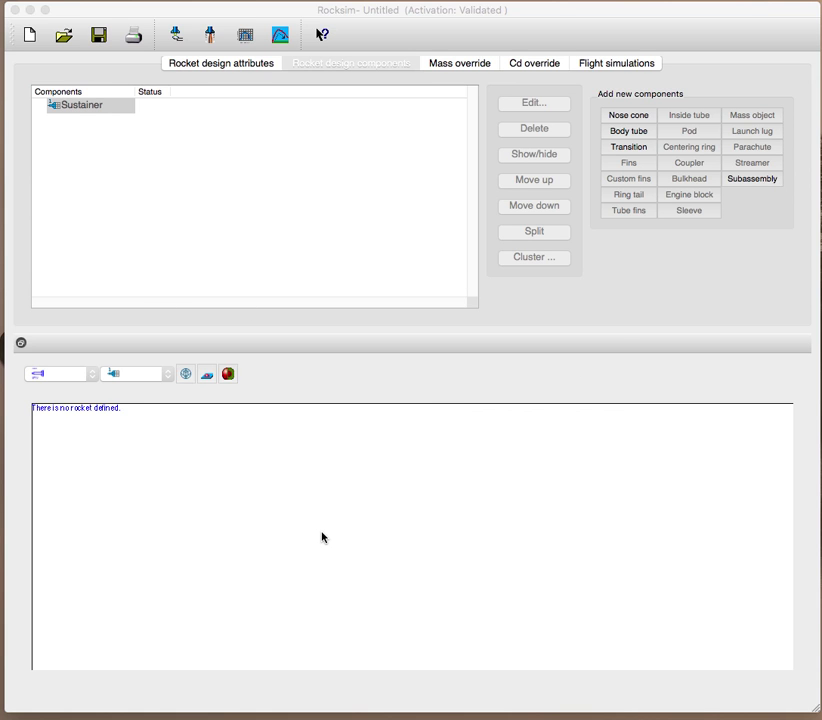
Step: Add a nose cone under the Sustainer, skip the parts database, and bring its editor into view
left_click(634, 118)
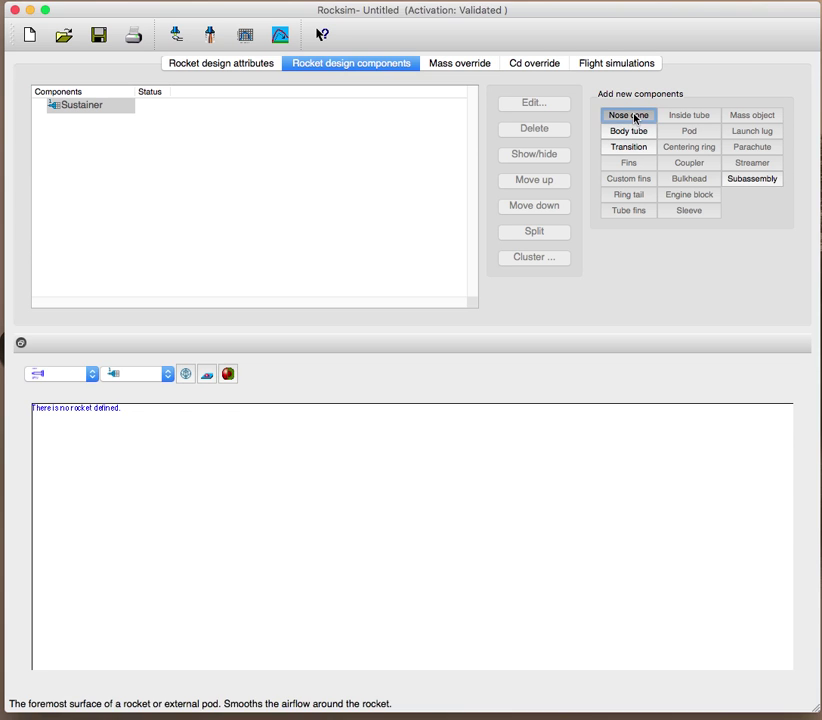
left_click(634, 118)
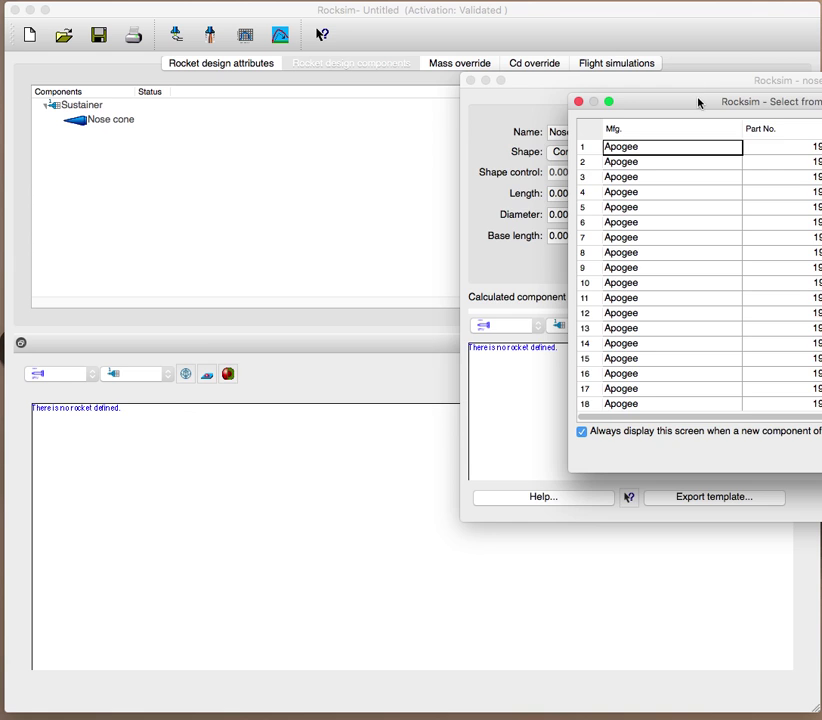
left_click_drag(648, 101, 341, 104)
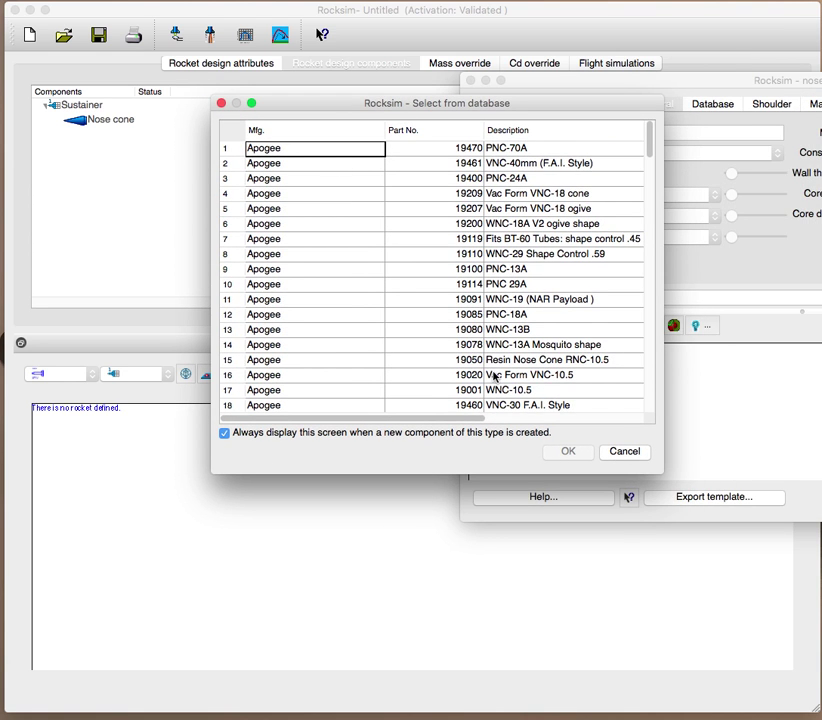
left_click(625, 452)
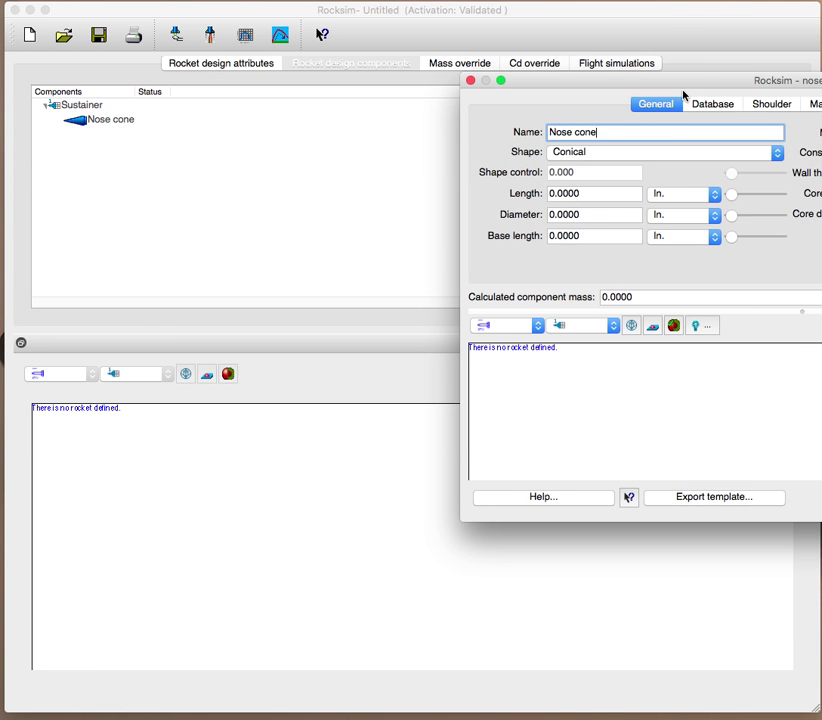
left_click_drag(698, 83, 337, 135)
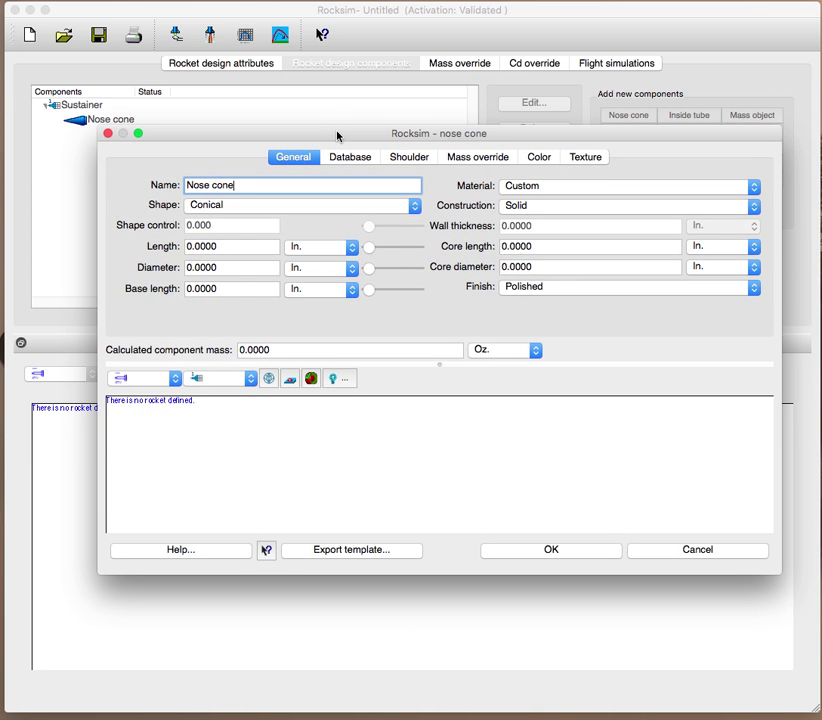
Step: Make the nose cone an ogive shape 3 in long
left_click_drag(337, 135, 320, 113)
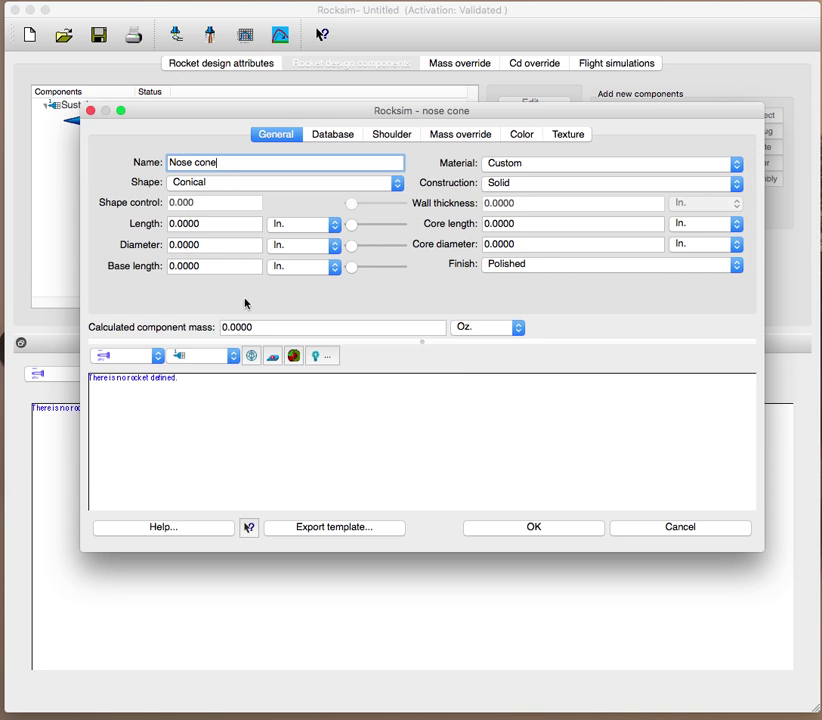
left_click(240, 187)
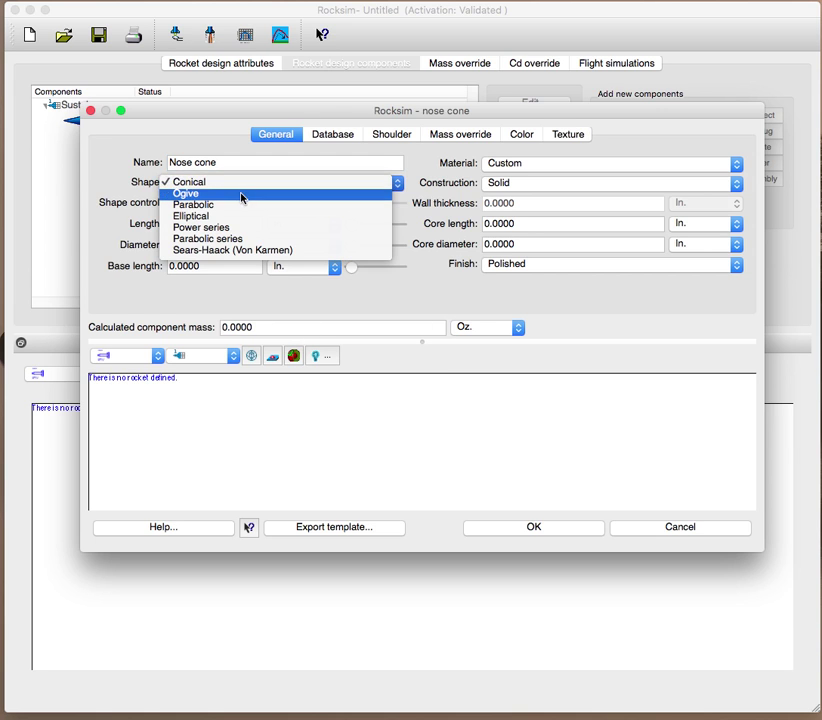
left_click(240, 193)
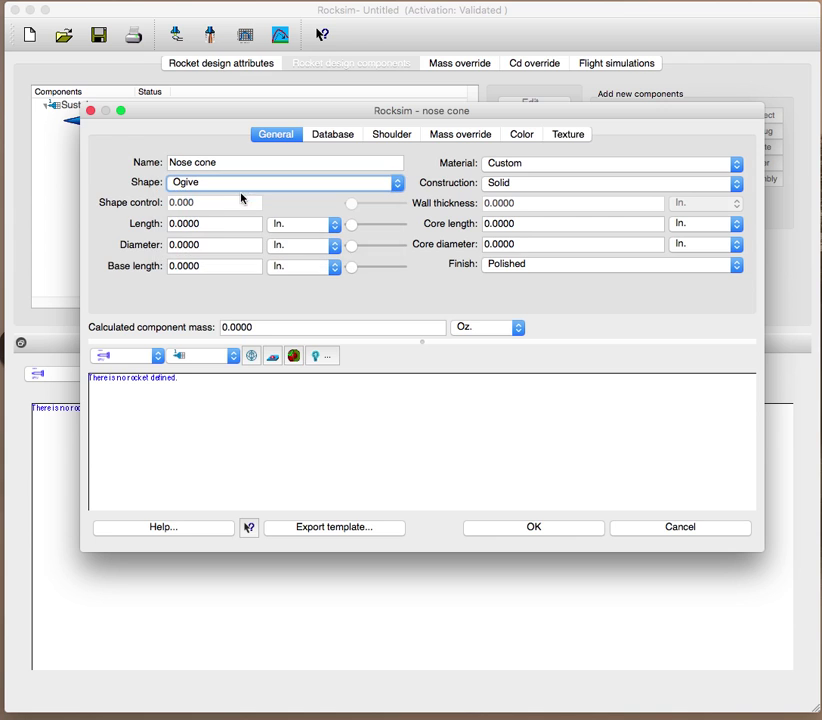
left_click(176, 223)
type("3")
key("Tab")
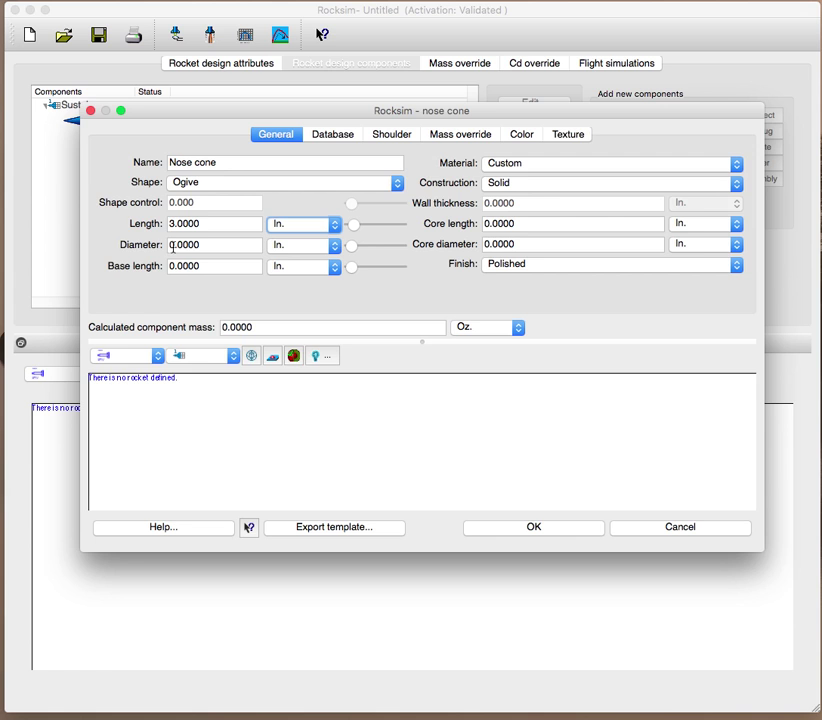
Step: Set the nose cone diameter to 1 in and the base length to 0.25 in
left_click(173, 246)
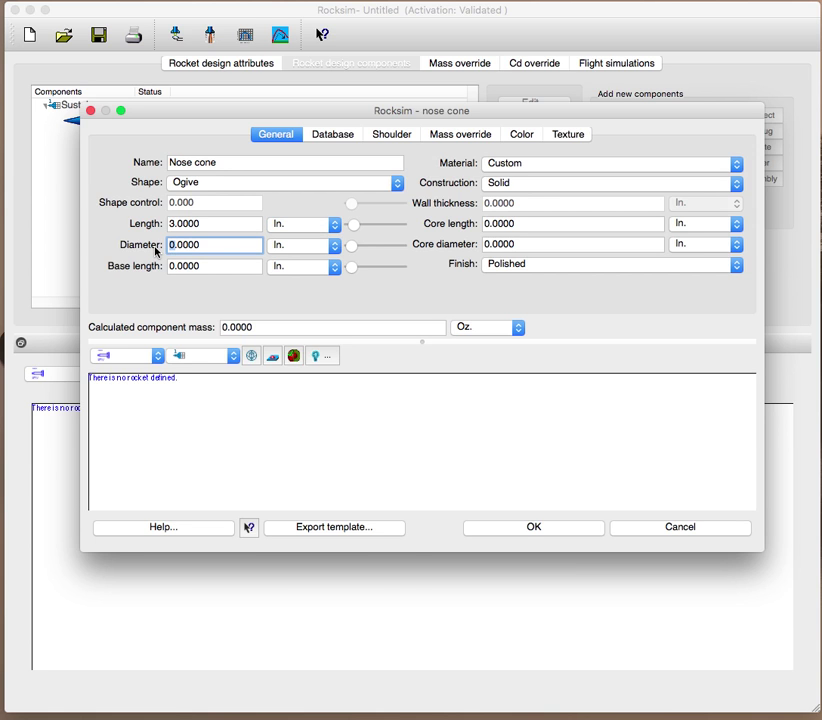
type("1")
key("Tab")
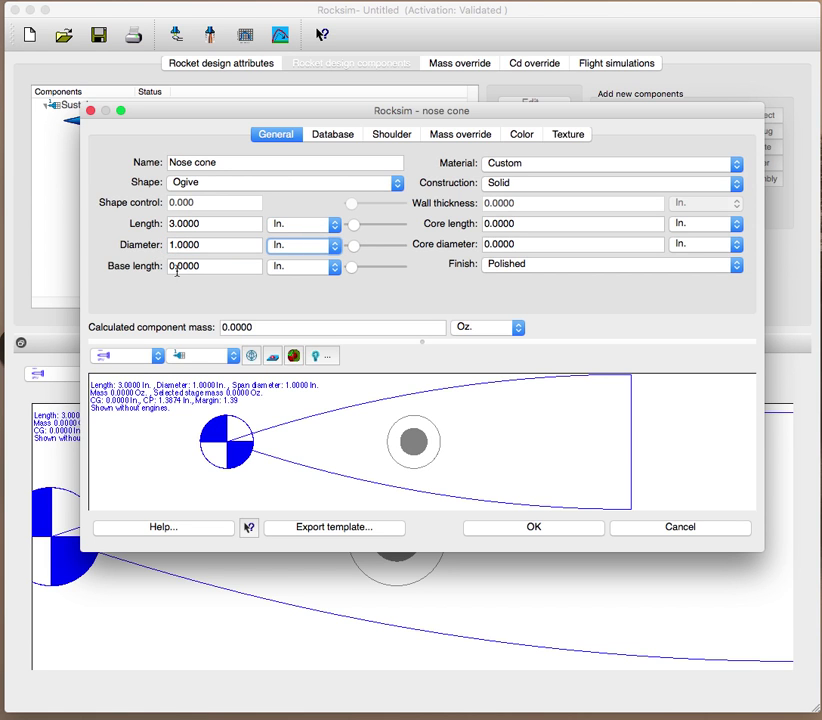
left_click(168, 267)
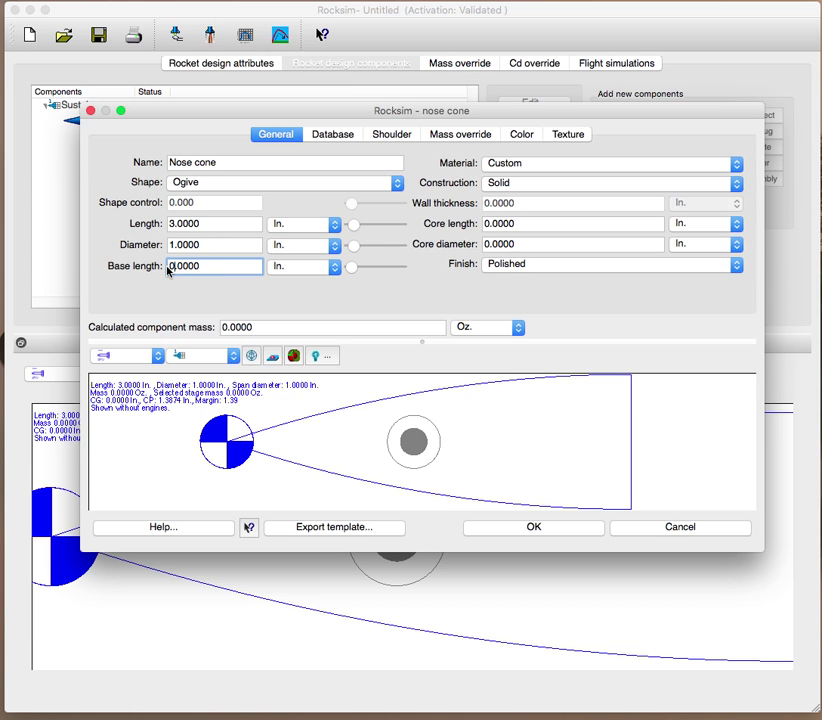
key("Right")
key("Right")
key("Delete")
type("25")
key("Tab")
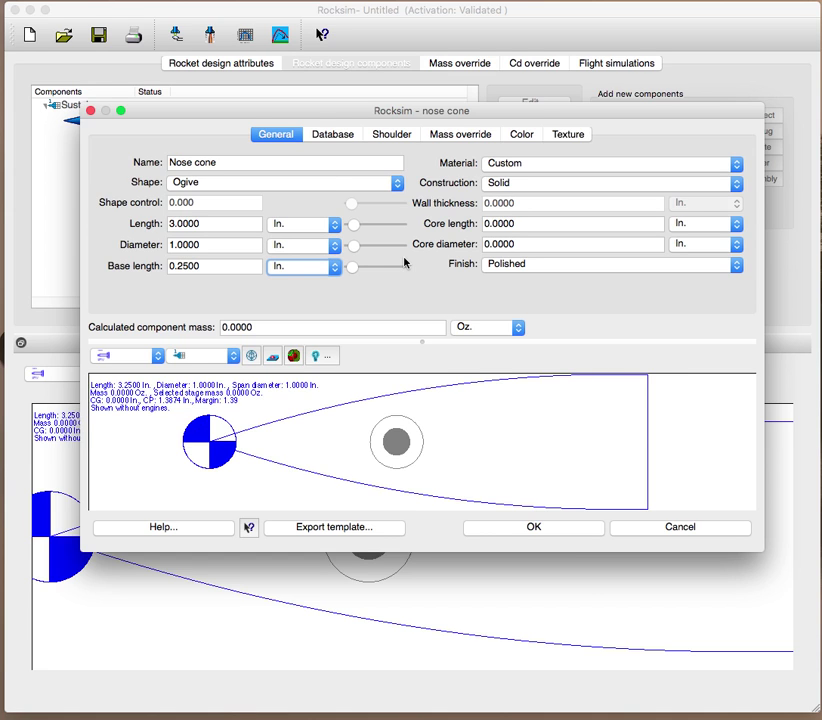
left_click(343, 135)
Step: Give the nose cone shoulder a 1 in length and 0.95 in diameter
left_click(394, 136)
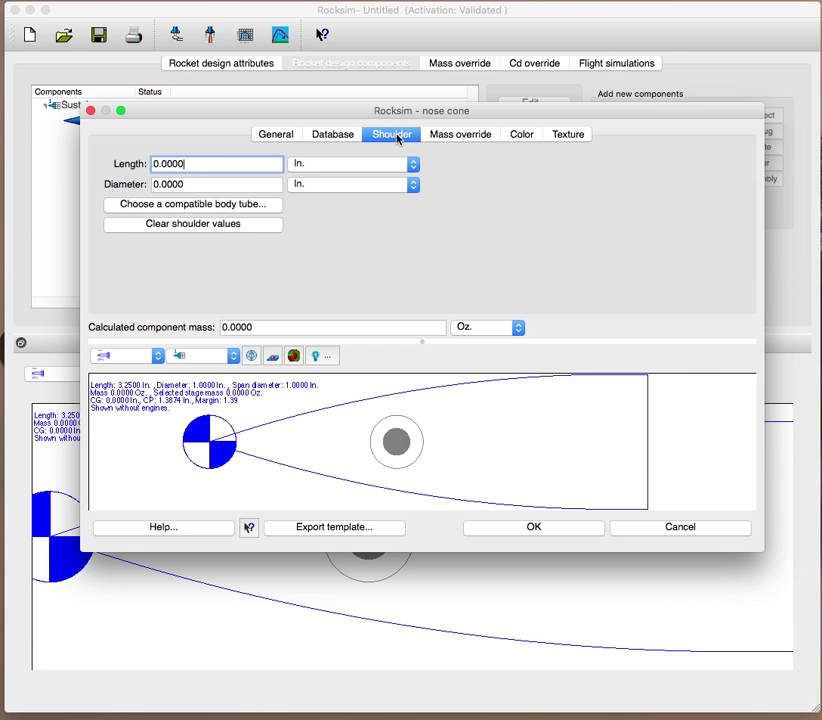
type("1")
key("Return")
left_click(150, 186)
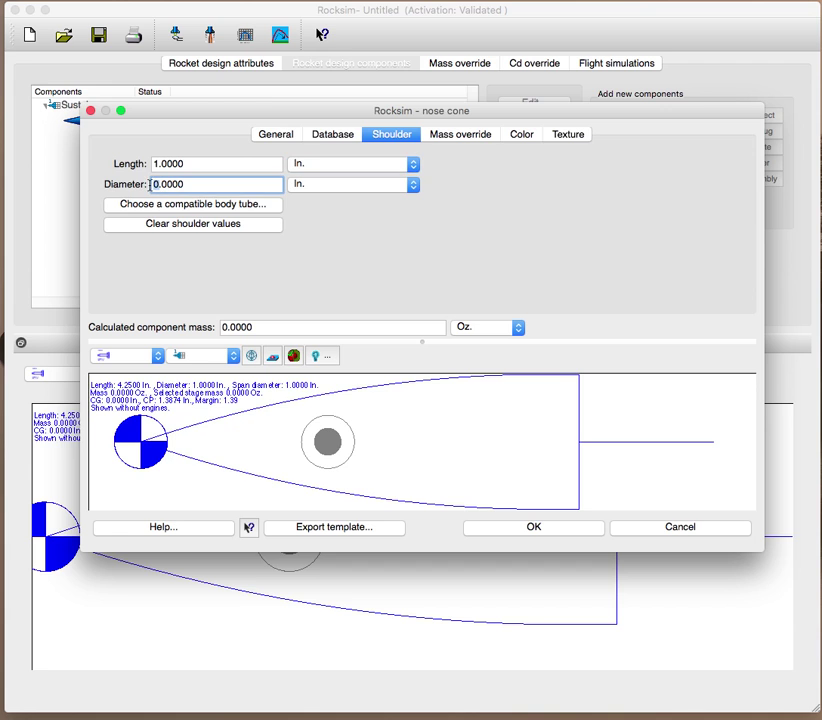
type("95")
key("Tab")
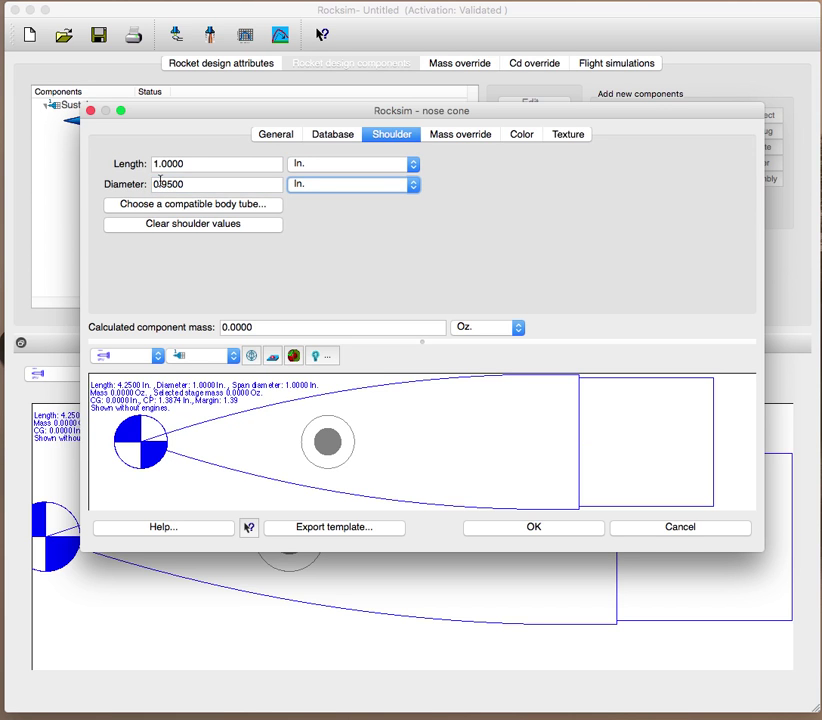
left_click(270, 135)
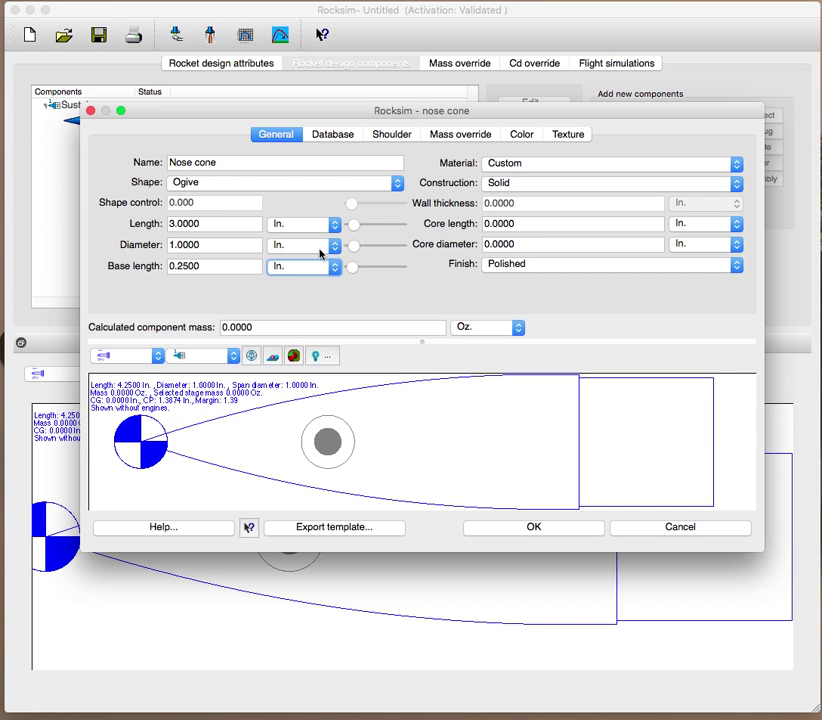
Step: Make the nose cone hollow Polystyrene PS with a 0.01 in wall thickness
left_click(488, 186)
left_click(495, 194)
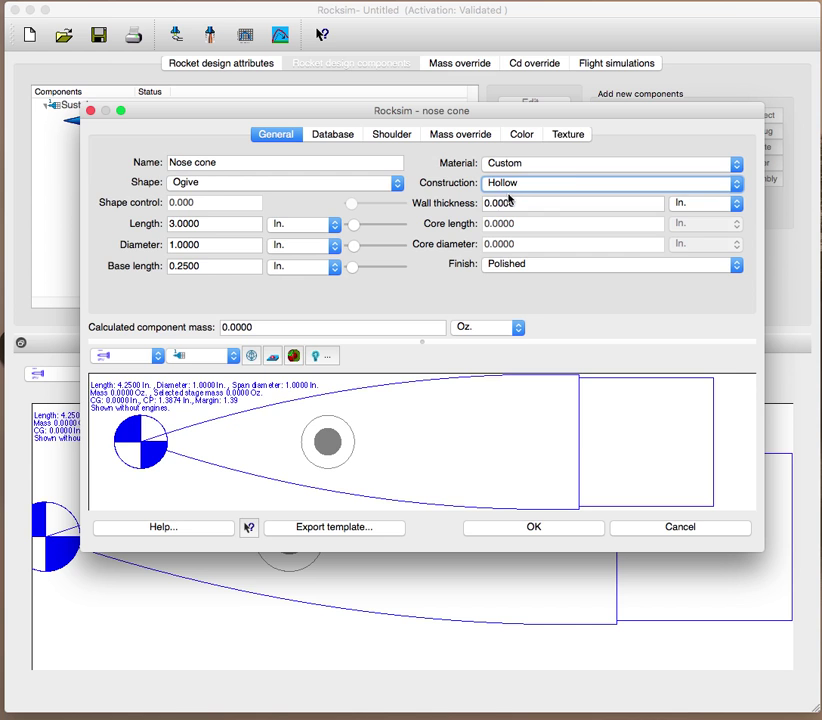
left_click(580, 163)
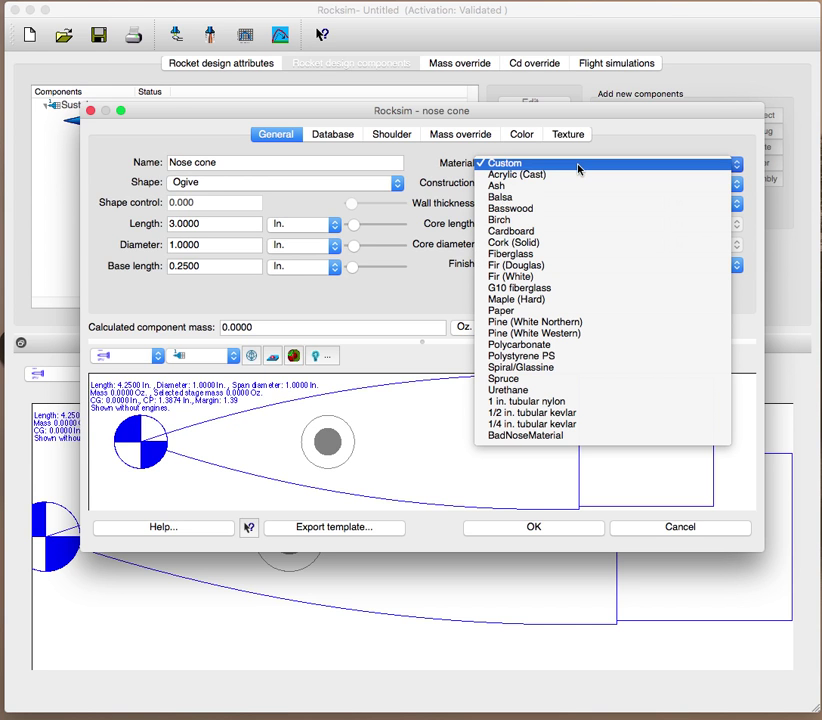
left_click(597, 358)
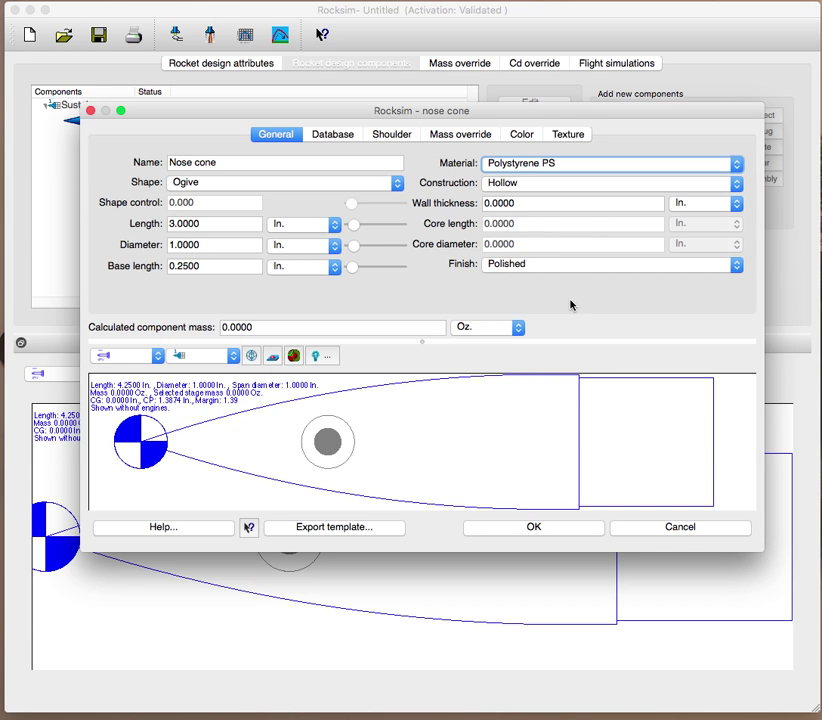
left_click(504, 203)
type("1")
key("Tab")
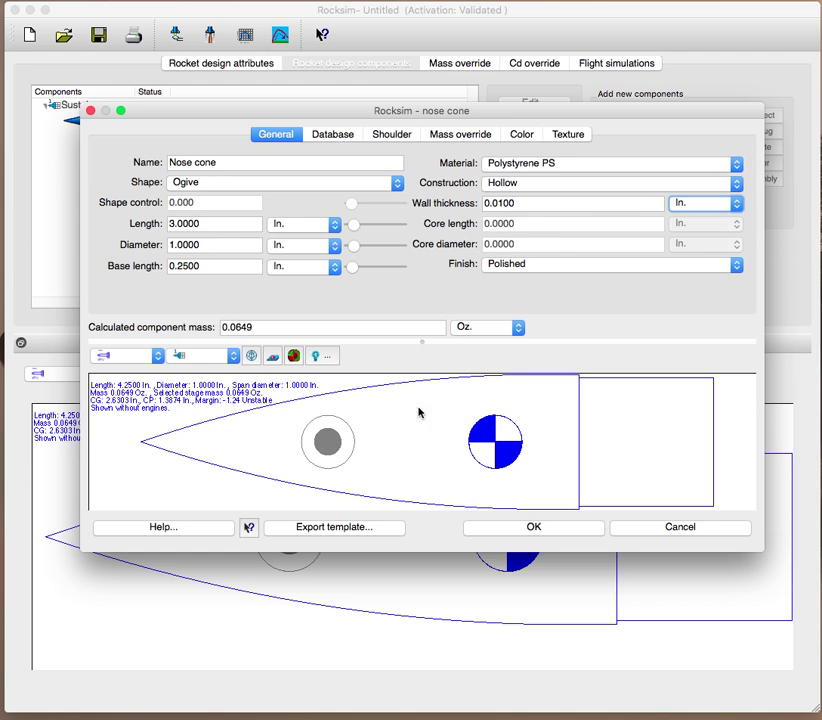
Step: Enter manufacturer Apogee and part number PNC-24Z in the nose cone's database details
left_click(334, 135)
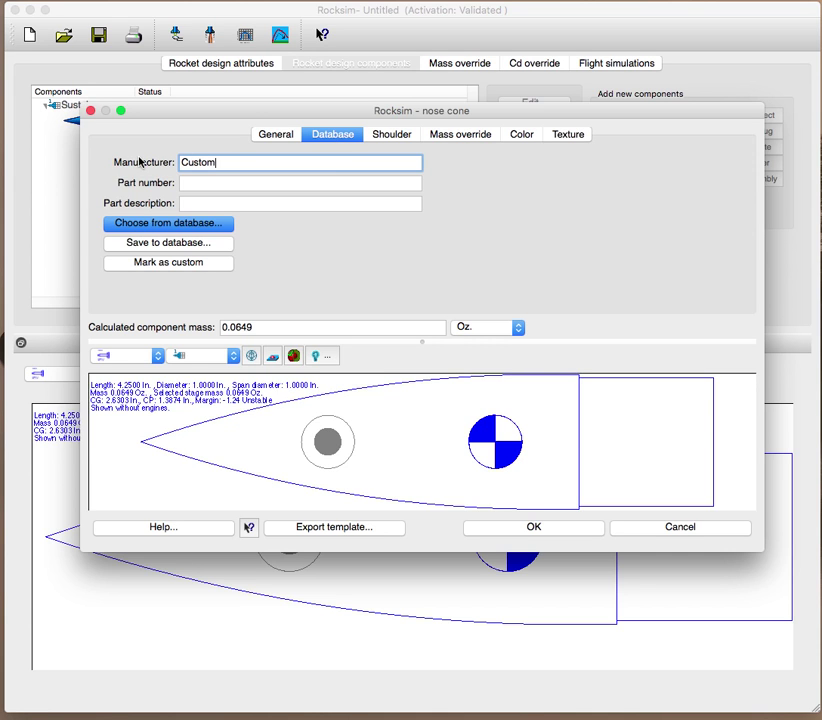
double_click(221, 162)
type("Apogee")
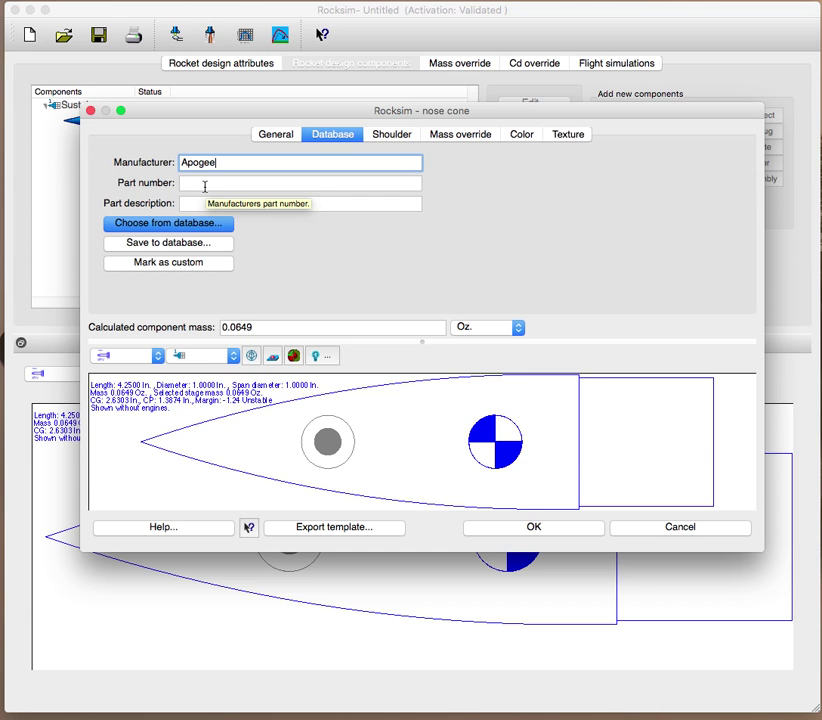
left_click(205, 184)
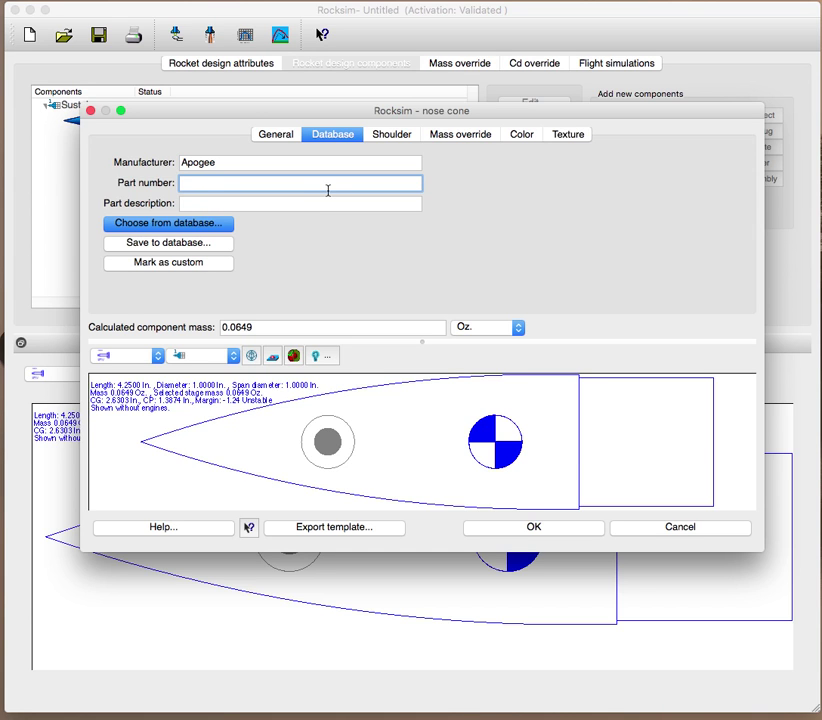
type("PNC-")
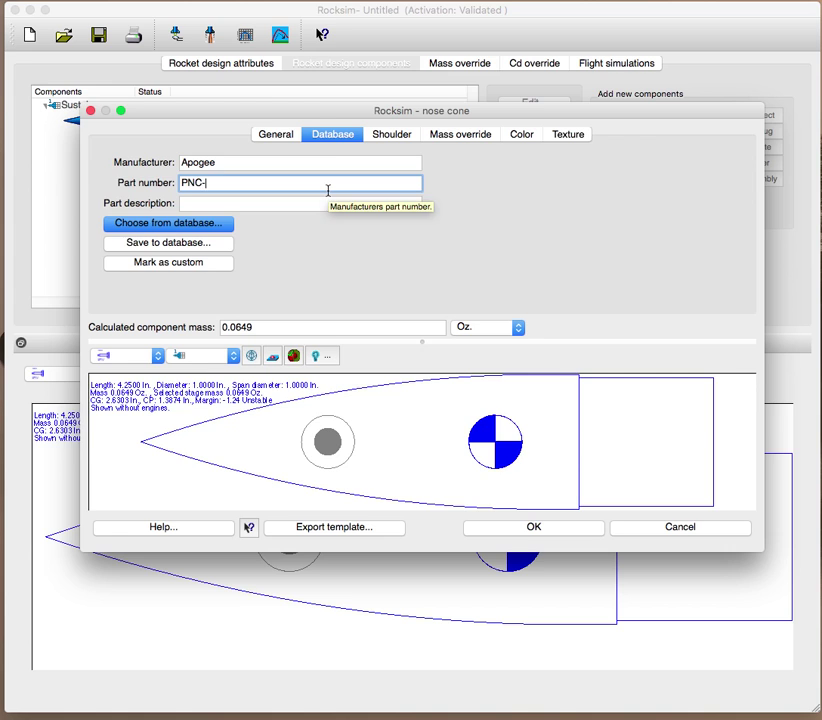
type("24Z")
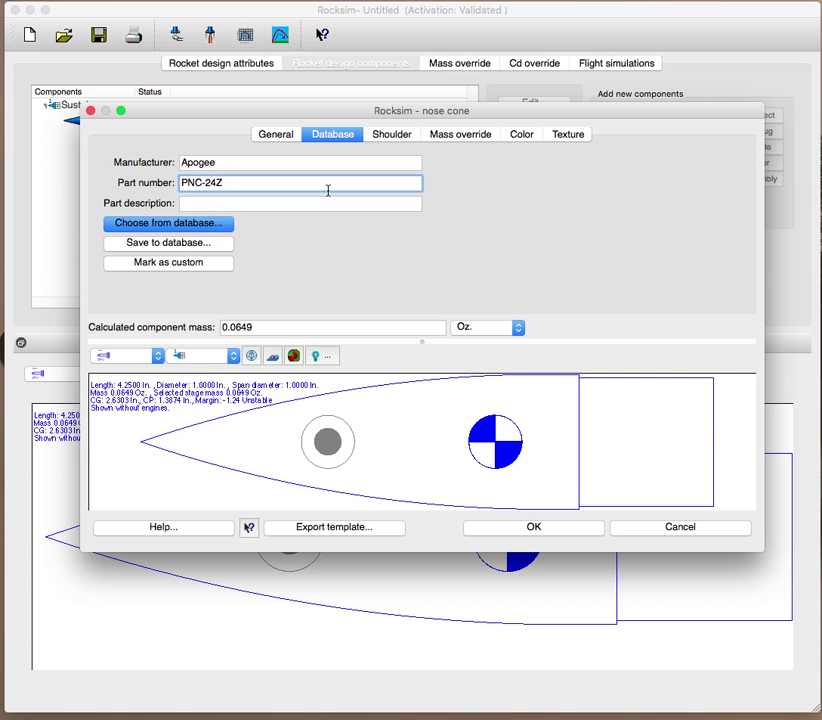
key("Tab")
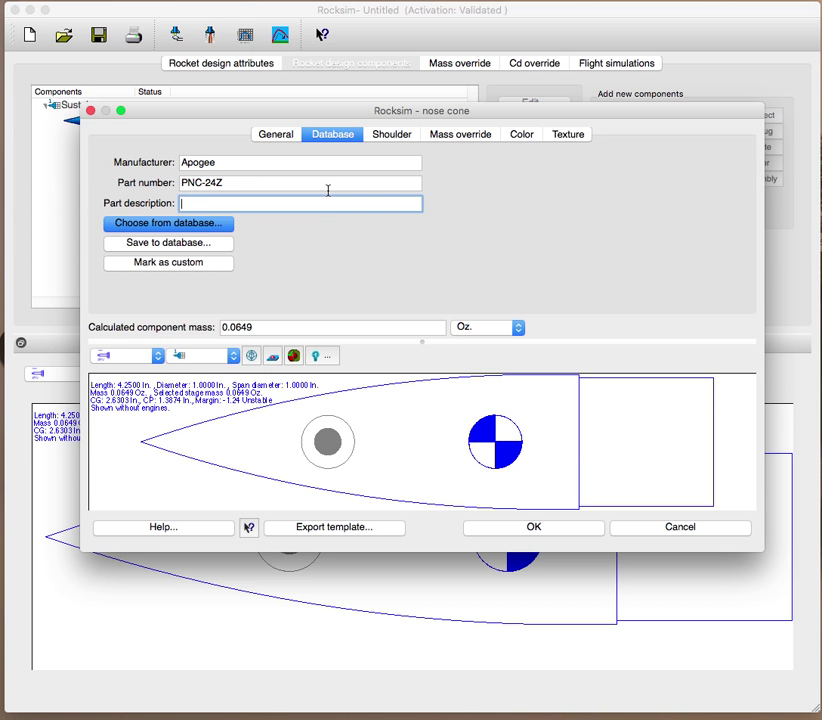
Step: Save the nose cone to the parts database, close the editor, and start a new unsaved design
left_click(140, 244)
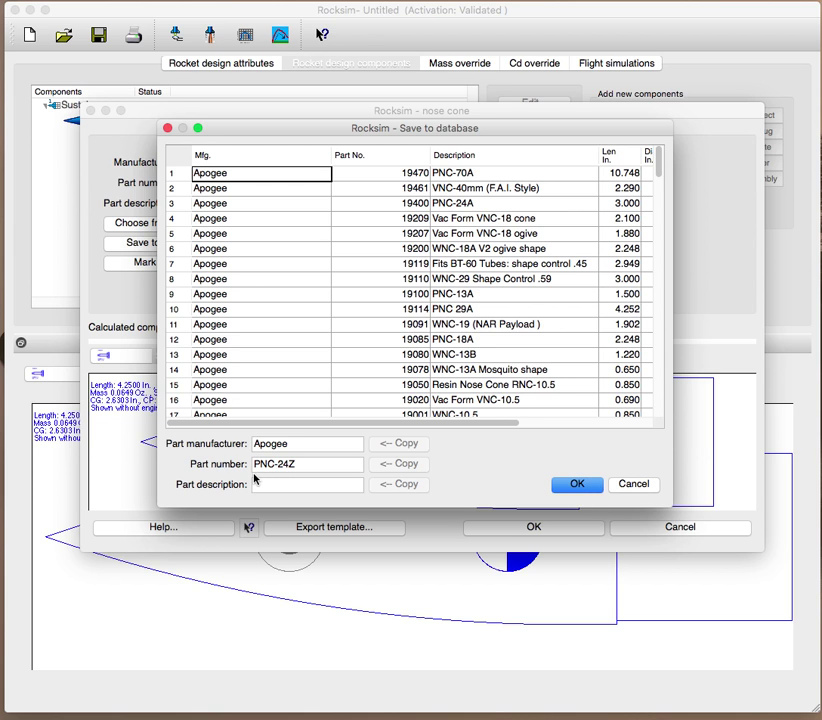
left_click(568, 485)
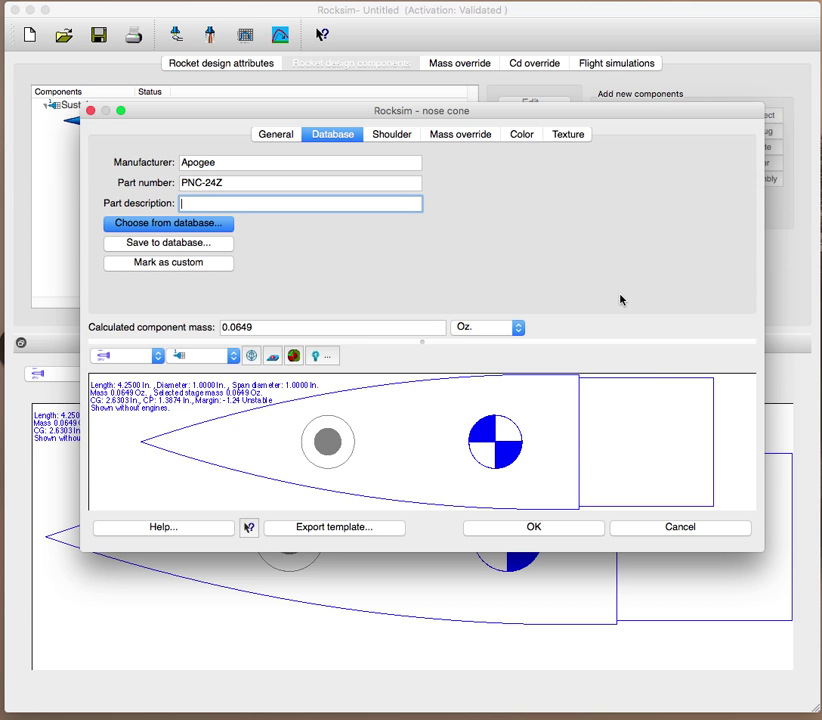
left_click(561, 530)
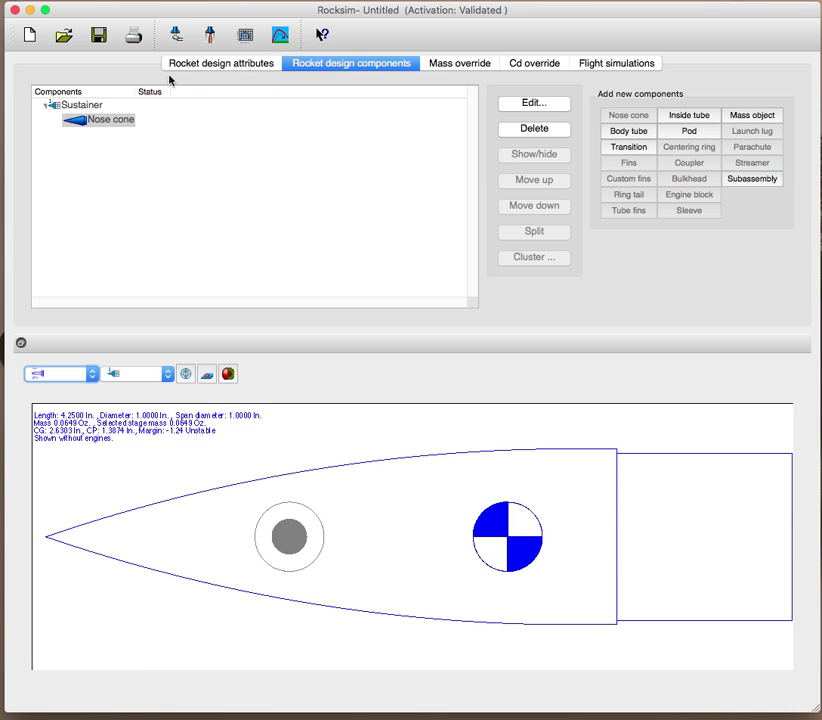
left_click(30, 36)
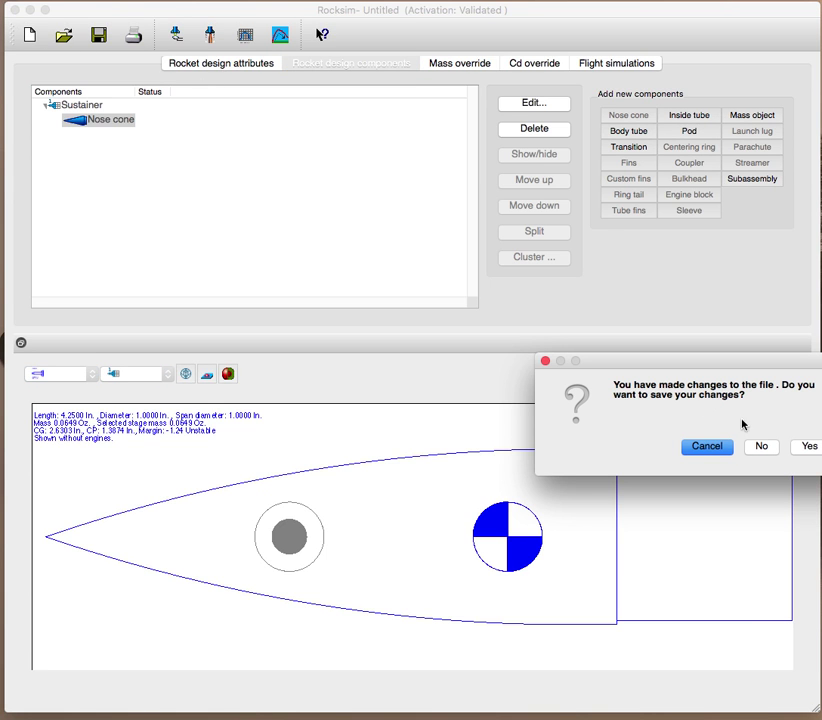
left_click(761, 447)
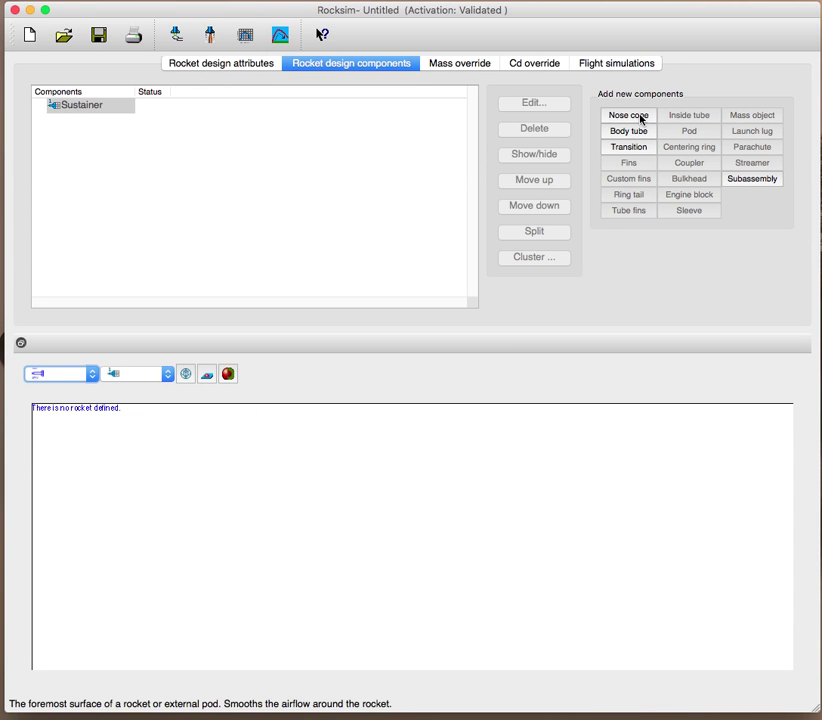
Step: Load the Apogee PNC-24Z part, found by sorting the database by manufacturer, into a new nose cone
left_click(640, 117)
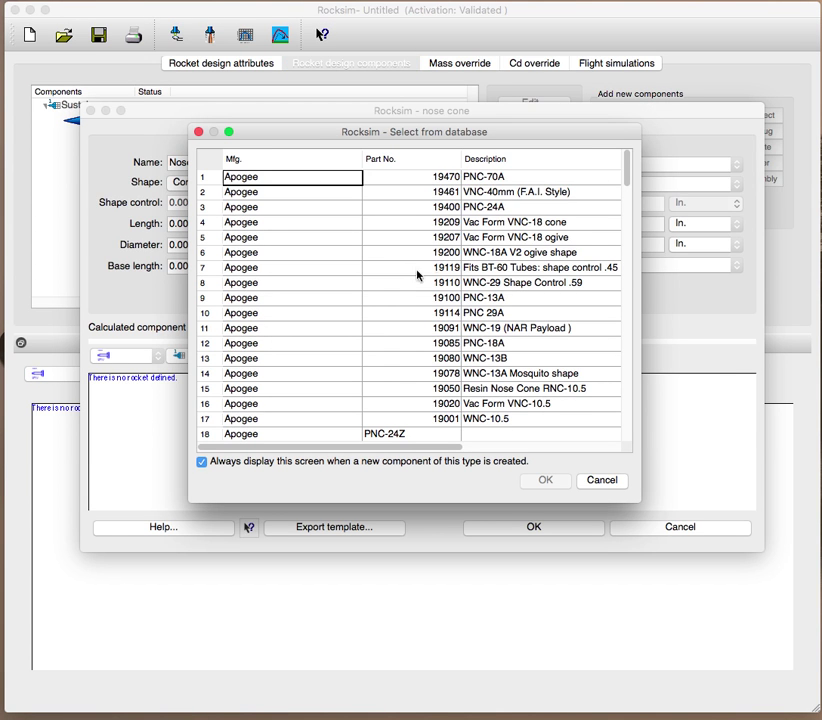
left_click(323, 161)
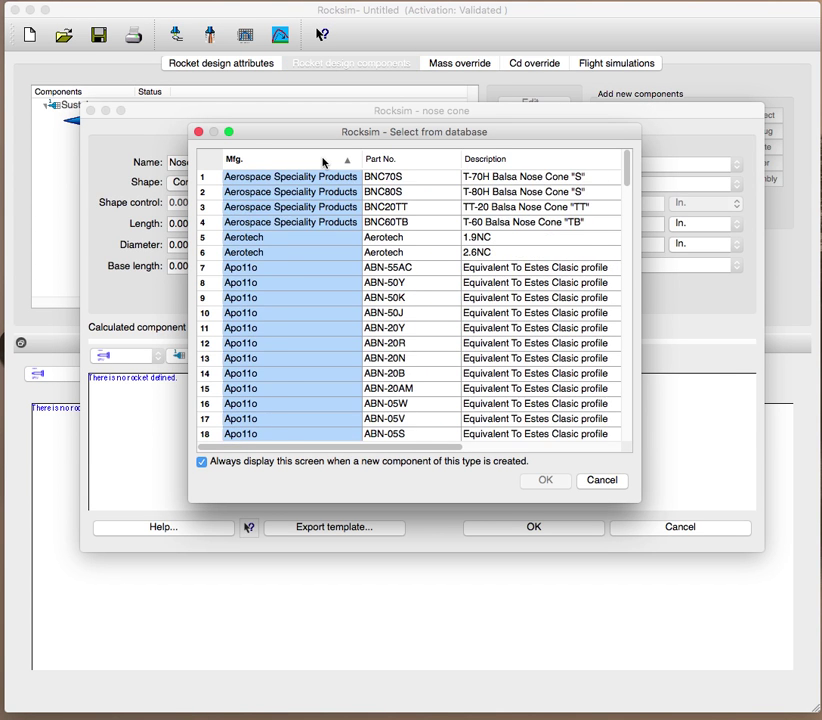
left_click(323, 161)
left_click(323, 161)
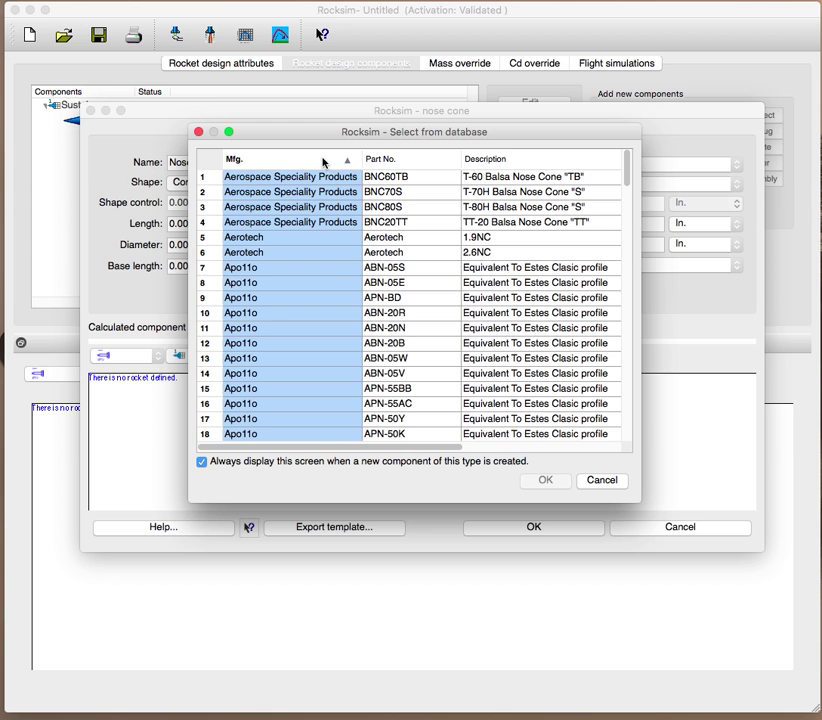
scroll(322, 306, "down", 10)
scroll(322, 306, "down", 3)
scroll(323, 306, "up", 3)
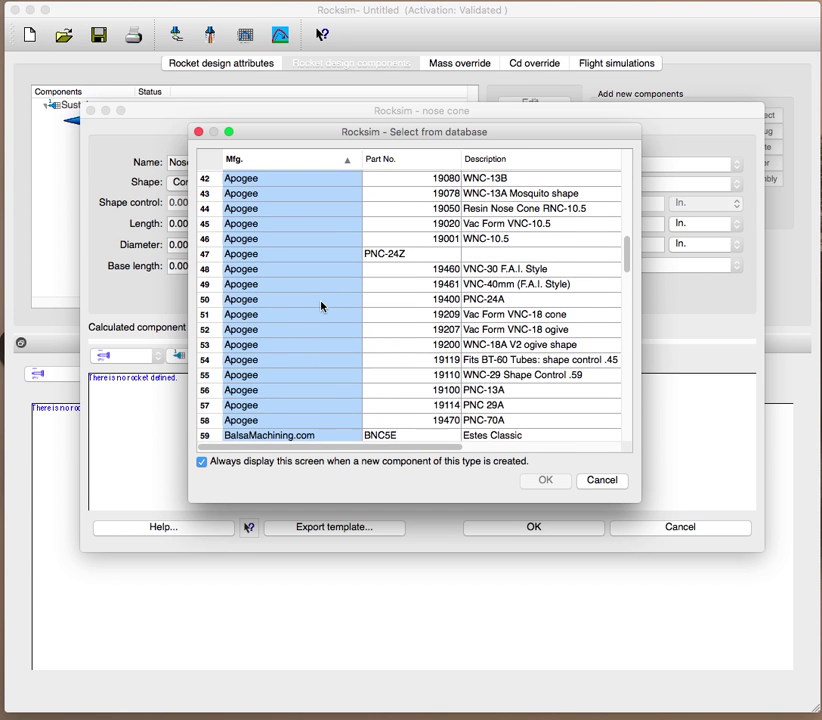
left_click(408, 264)
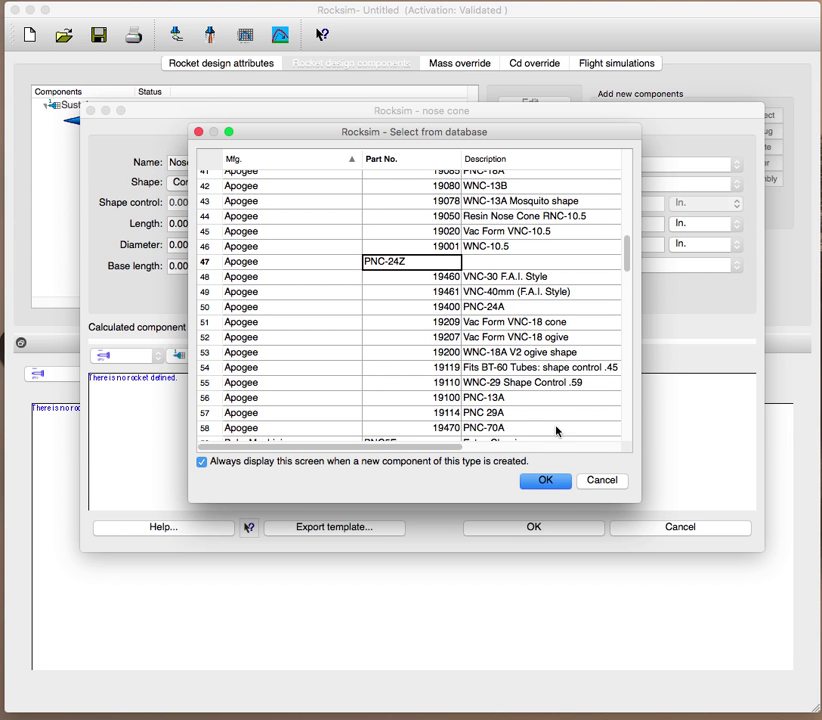
left_click(554, 482)
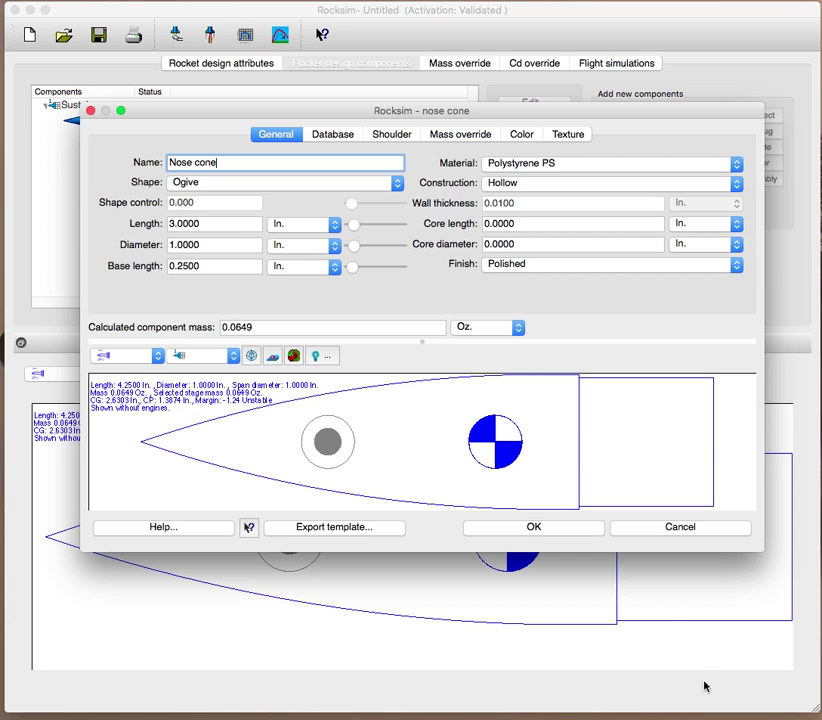
Step: Cancel the nose cone editor and discard the changes without saving
left_click(704, 529)
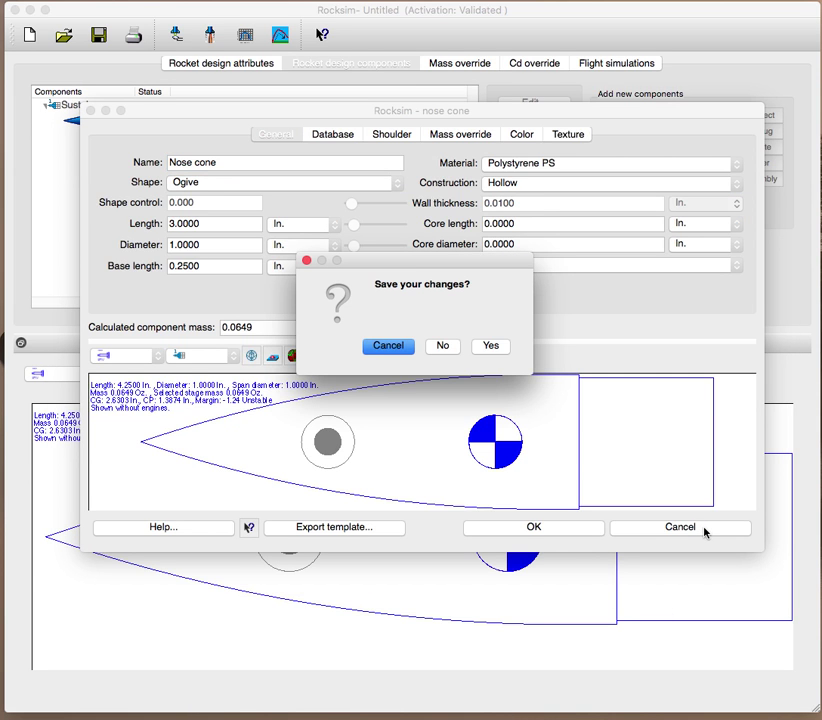
left_click(442, 293)
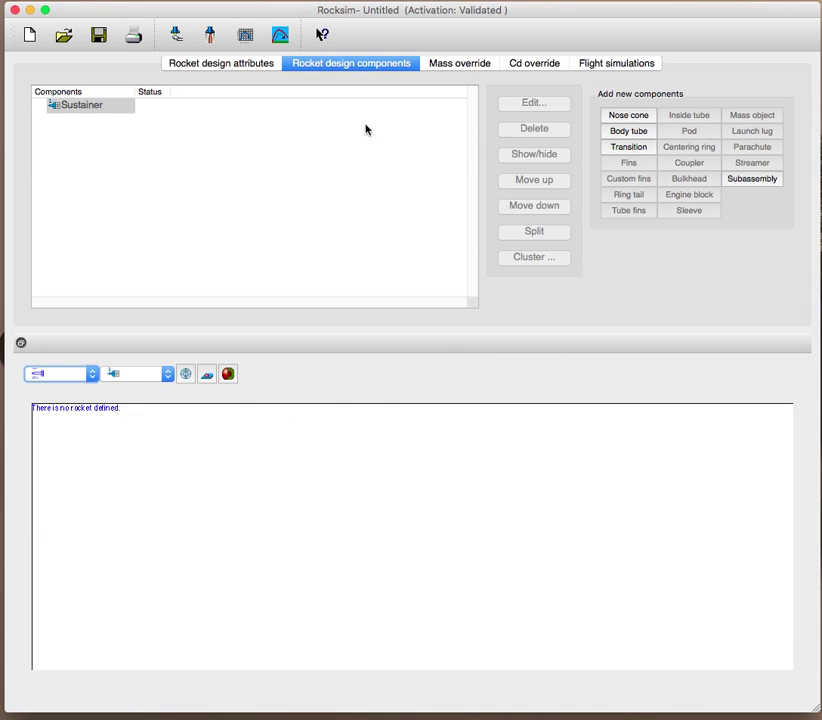